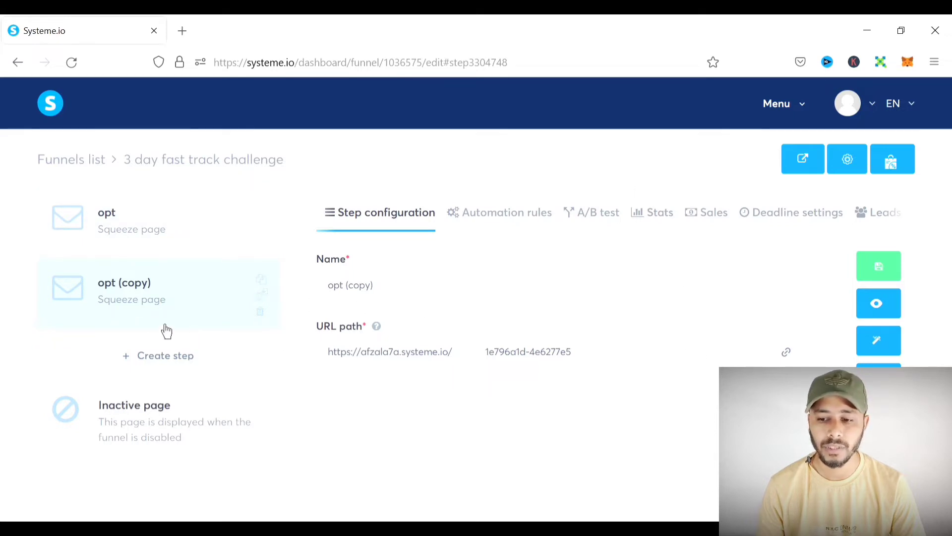
Open the 'opt (copy)' page in the editor and look over its headline and video block
click(878, 343)
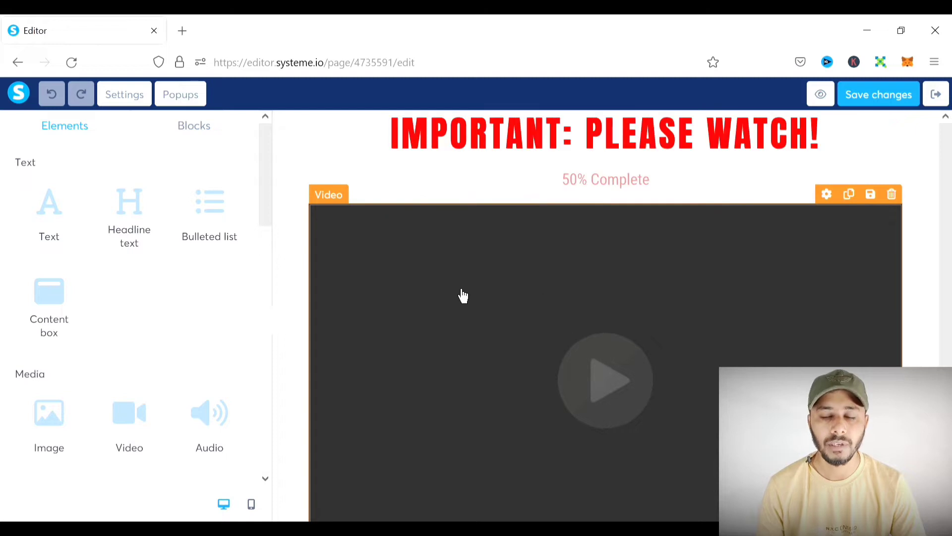
scroll(653, 194, down, 3)
scroll(656, 193, up, 3)
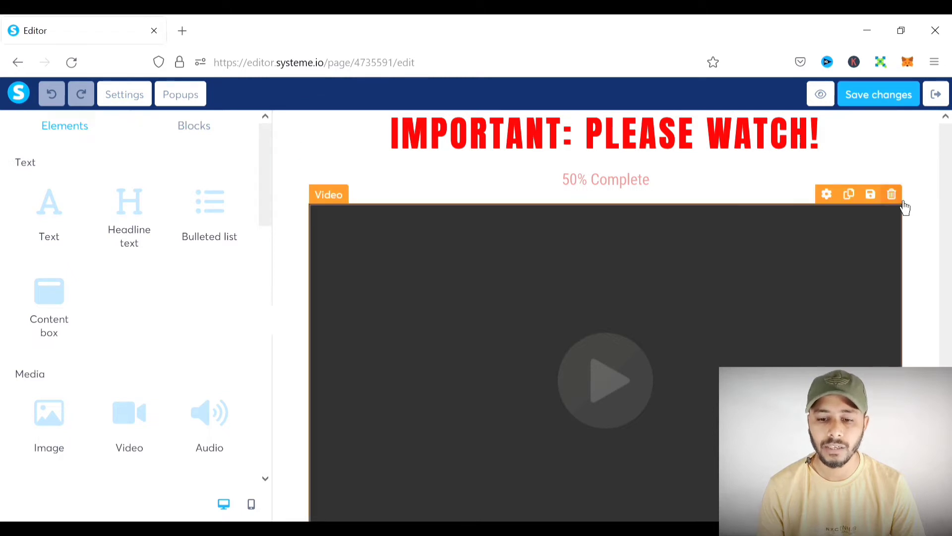
Delete the old video block and drop a new Video element below the '50% Complete' text
click(893, 195)
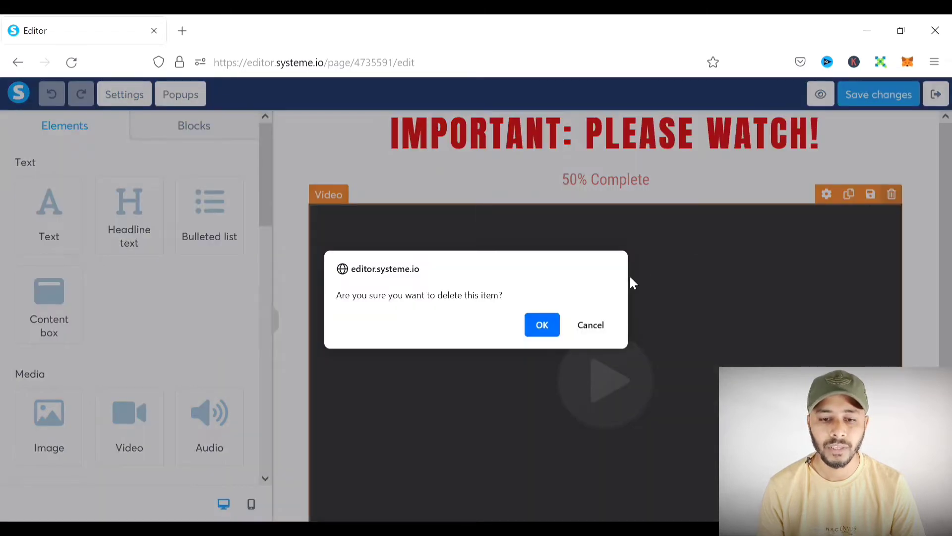
click(543, 327)
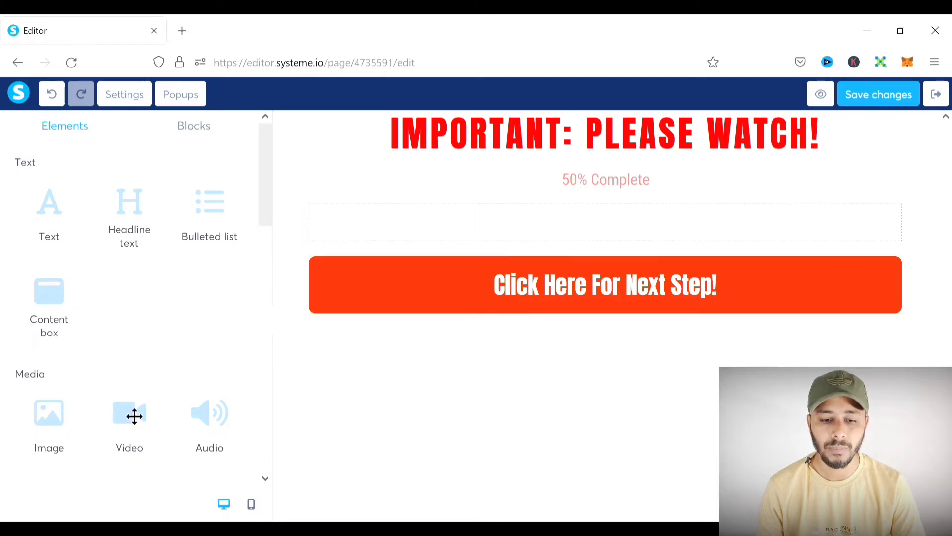
drag(134, 430, 504, 229)
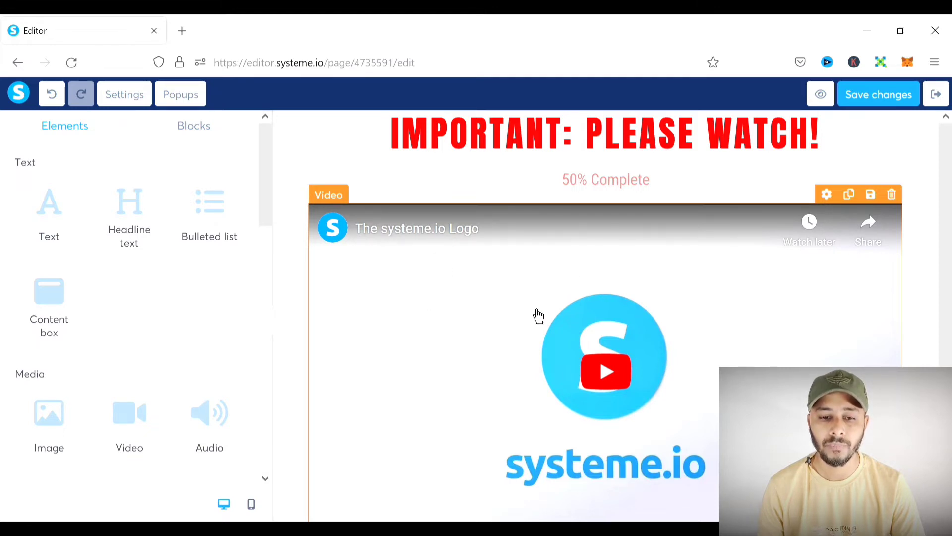
Cycle the Video type through Direct link, Custom embed and Upload file, ending on Direct link
click(535, 293)
scroll(534, 292, down, 2)
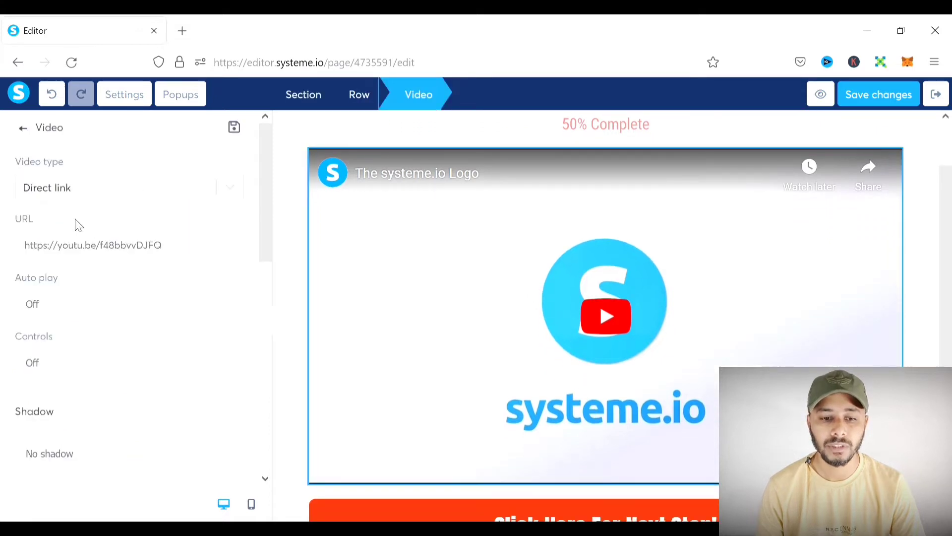
click(108, 191)
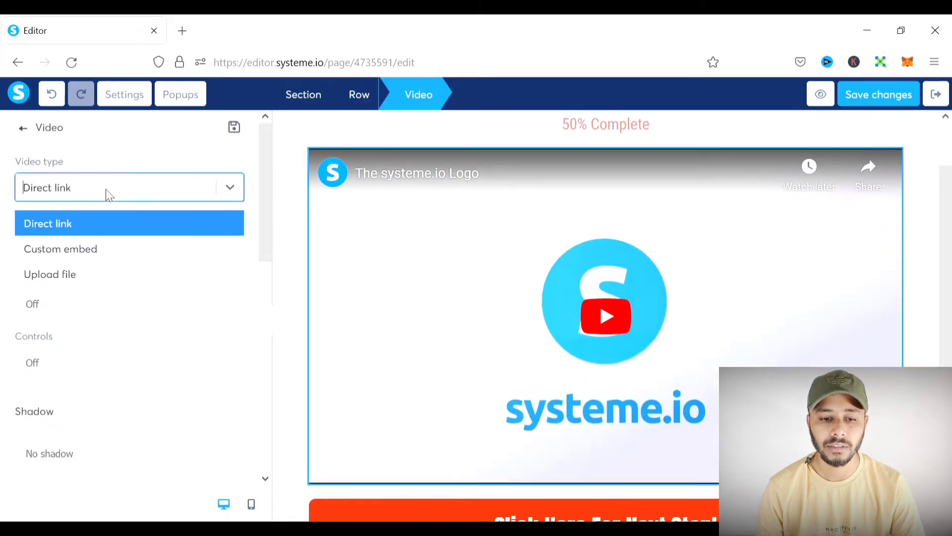
click(108, 231)
click(112, 191)
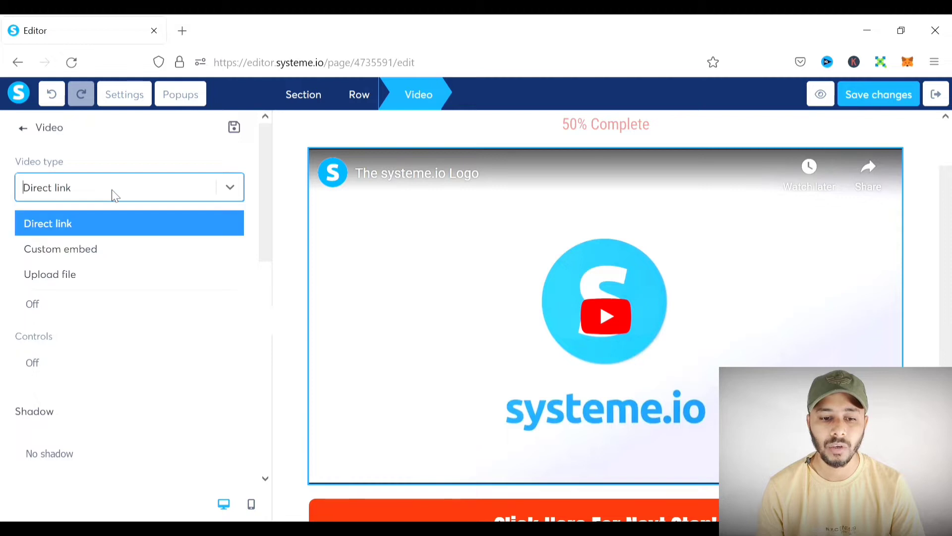
click(99, 248)
click(118, 188)
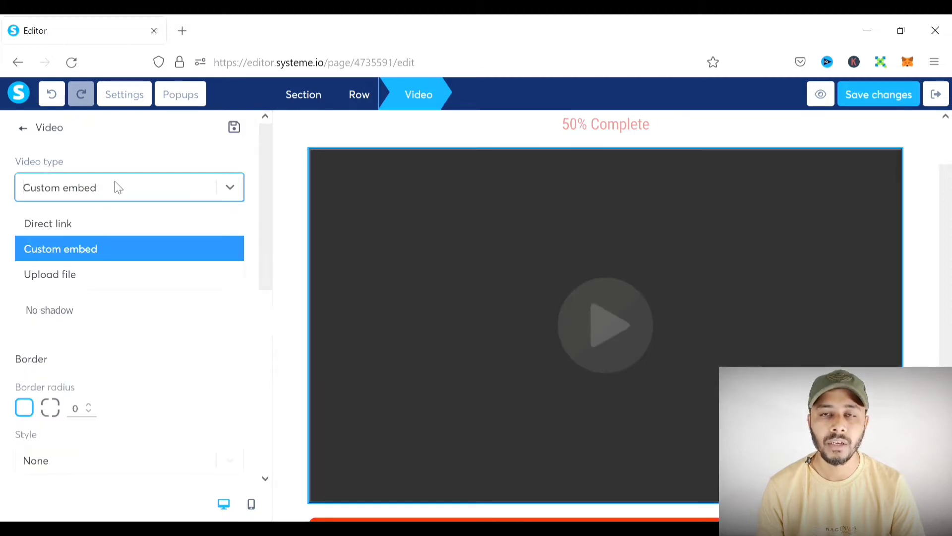
click(97, 275)
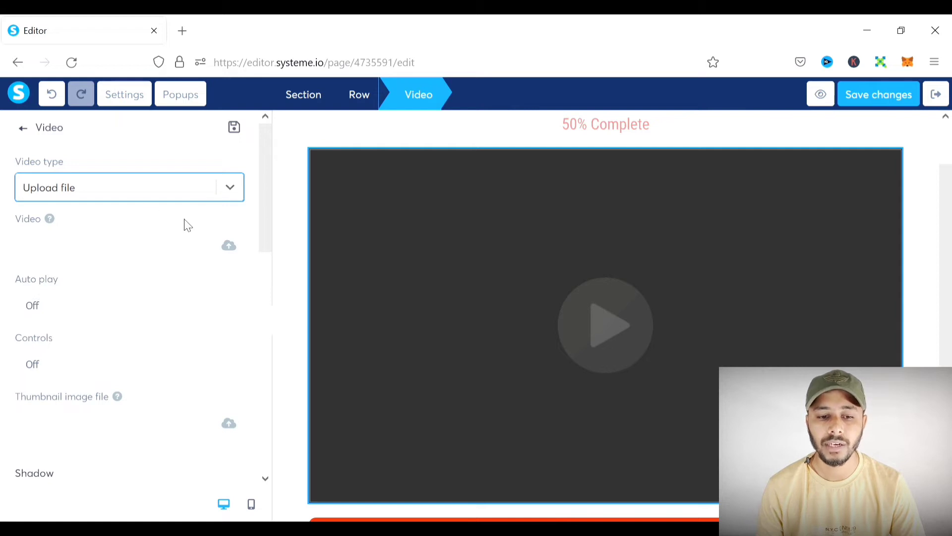
click(138, 196)
click(108, 227)
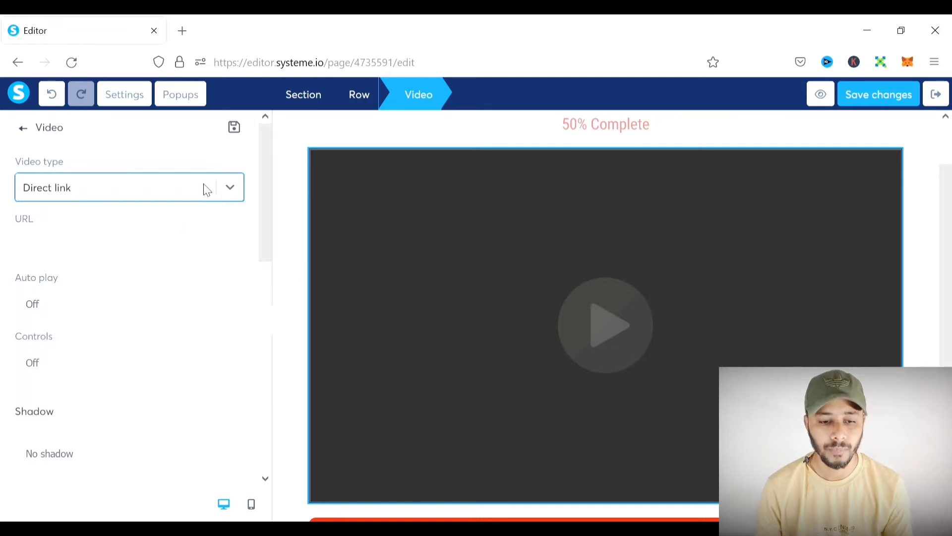
Paste the YouTube thank-you-page tutorial link as the video URL and preview the page
click(138, 249)
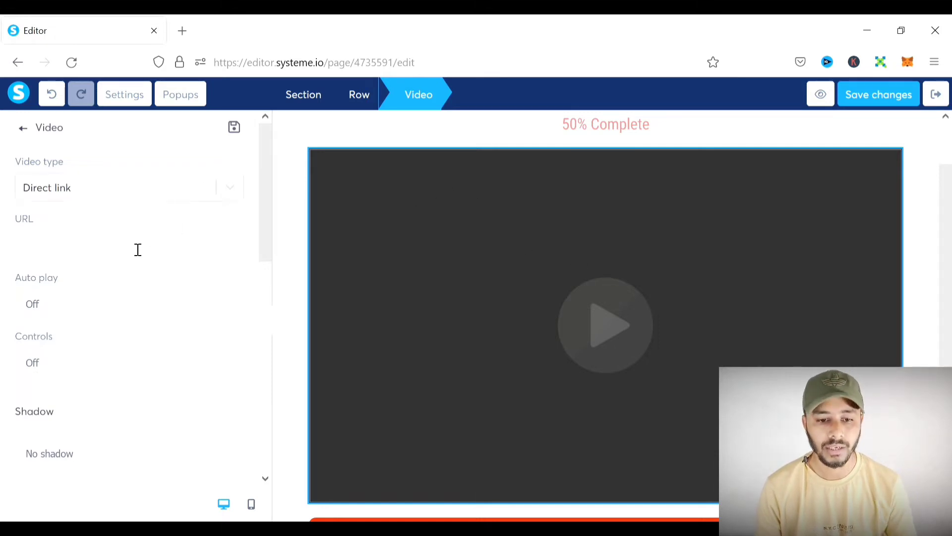
text(https://youtu.be/PMVr8yFiLAA)
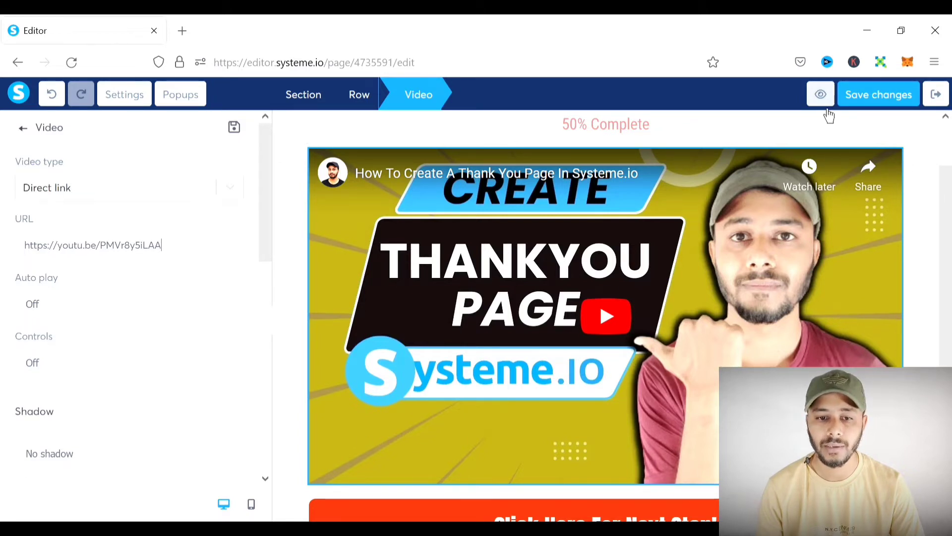
click(821, 95)
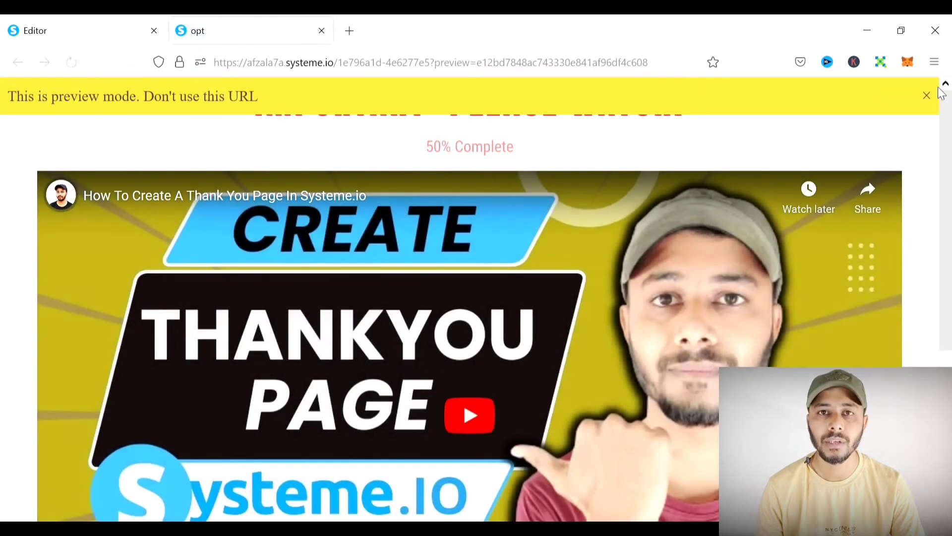
Dismiss the preview banner, check the embedded YouTube video, and return to the Editor tab
click(927, 96)
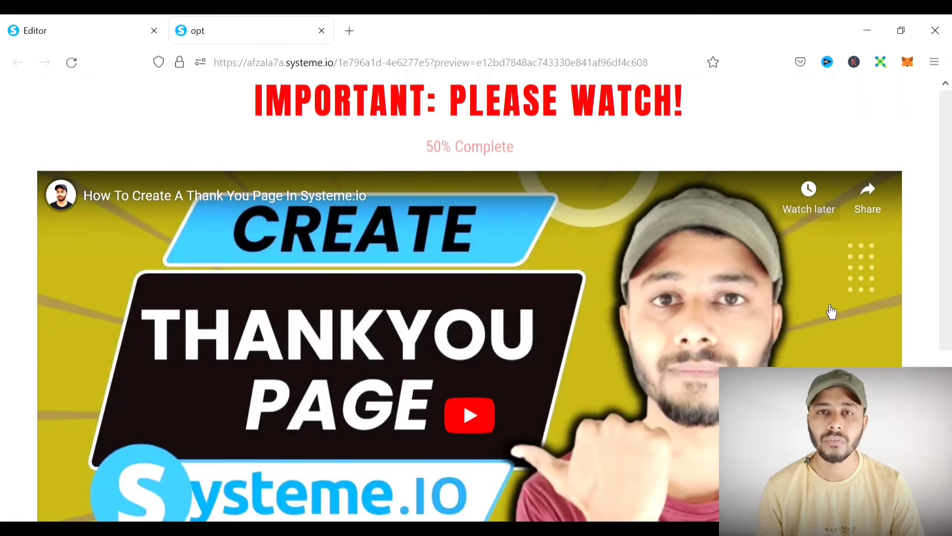
scroll(518, 485, down, 3)
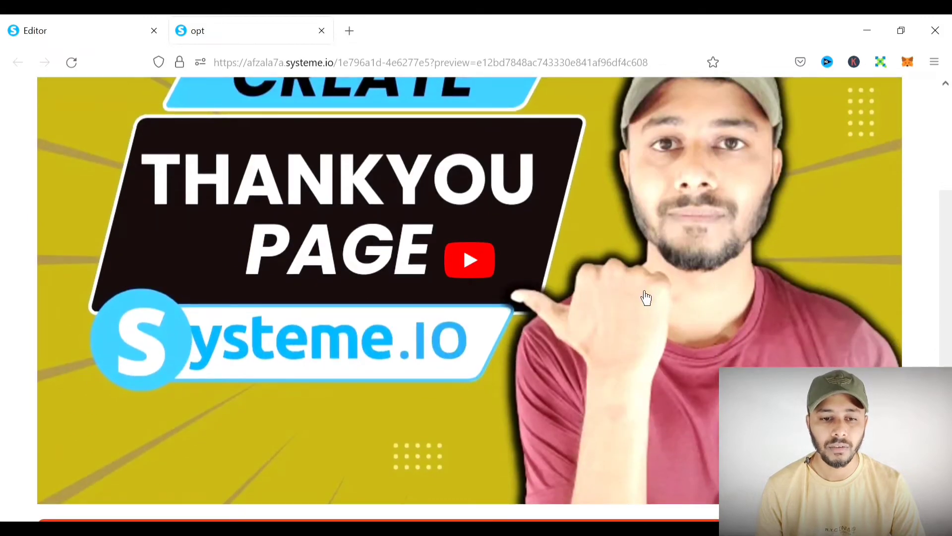
scroll(567, 316, up, 3)
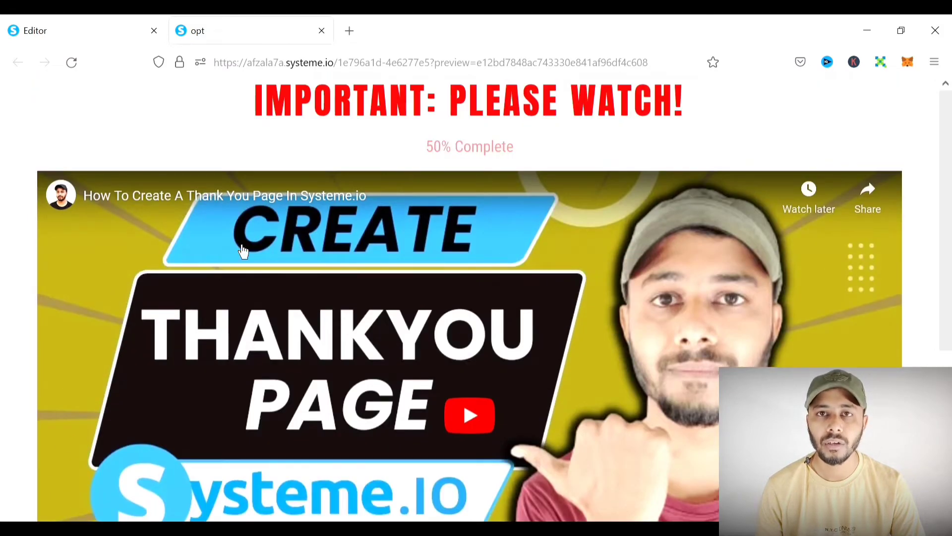
click(100, 31)
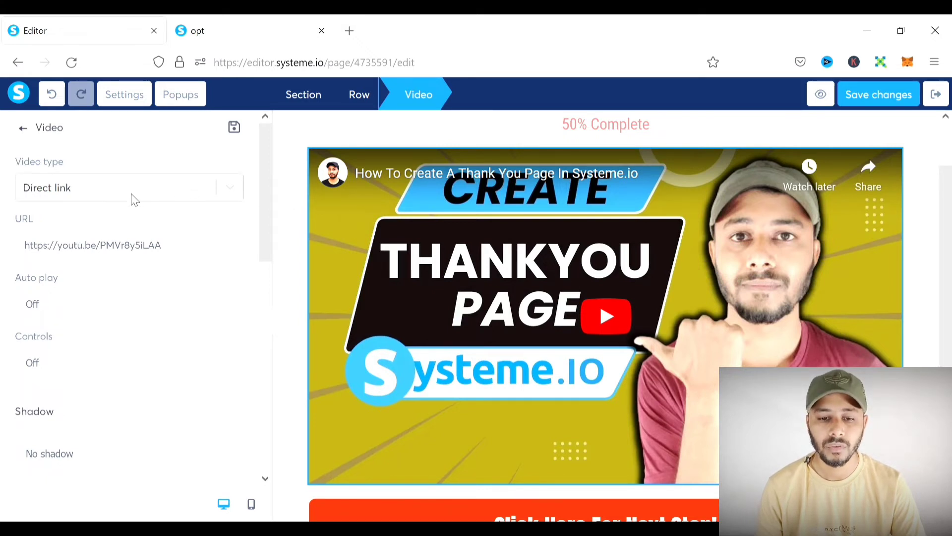
Change the Video type to Upload file and bring up the mp4/ogg/webm upload dialog
click(228, 192)
click(94, 275)
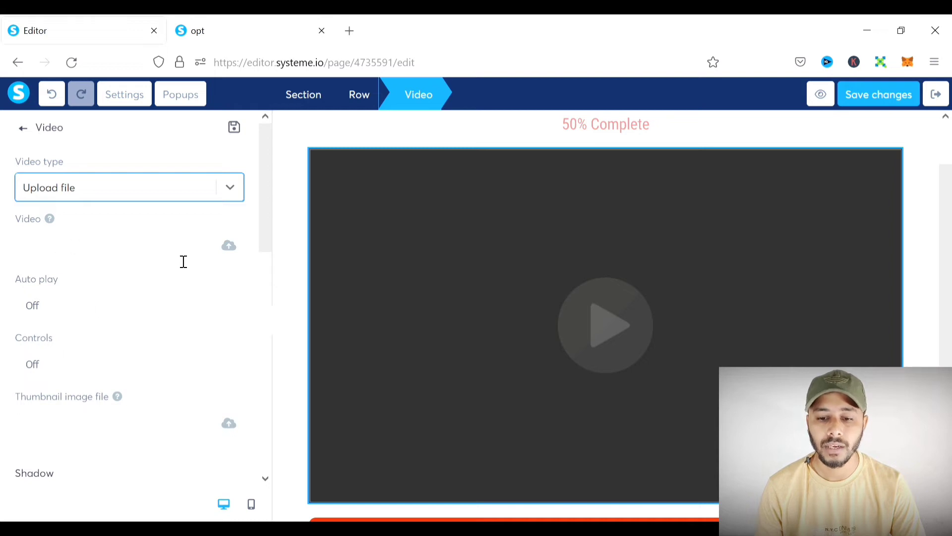
click(230, 248)
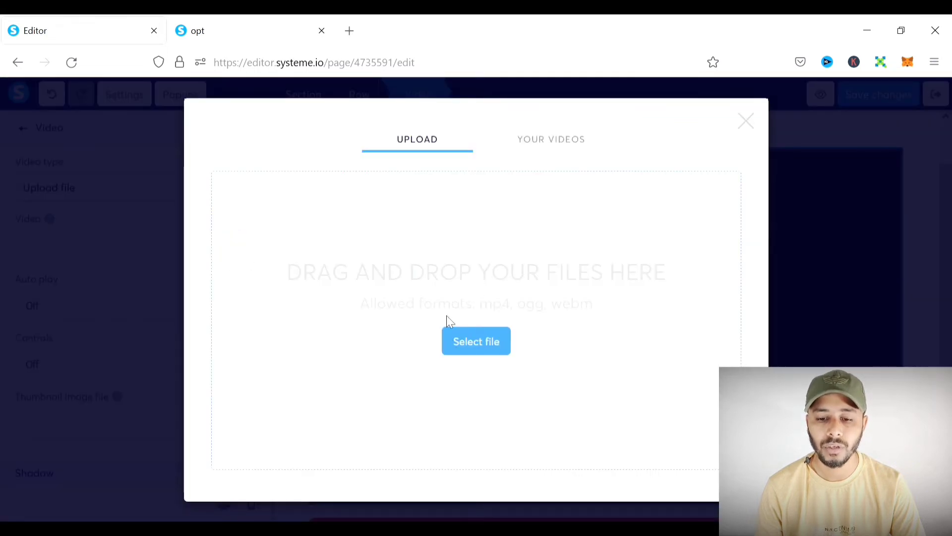
Insert BridgePageVideo.mp4 from Your Videos into the video element
click(471, 347)
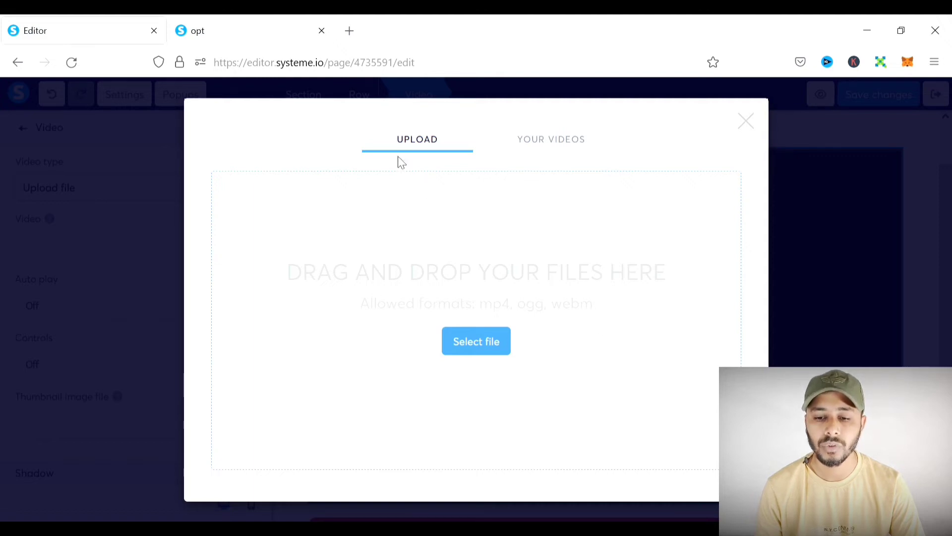
click(562, 148)
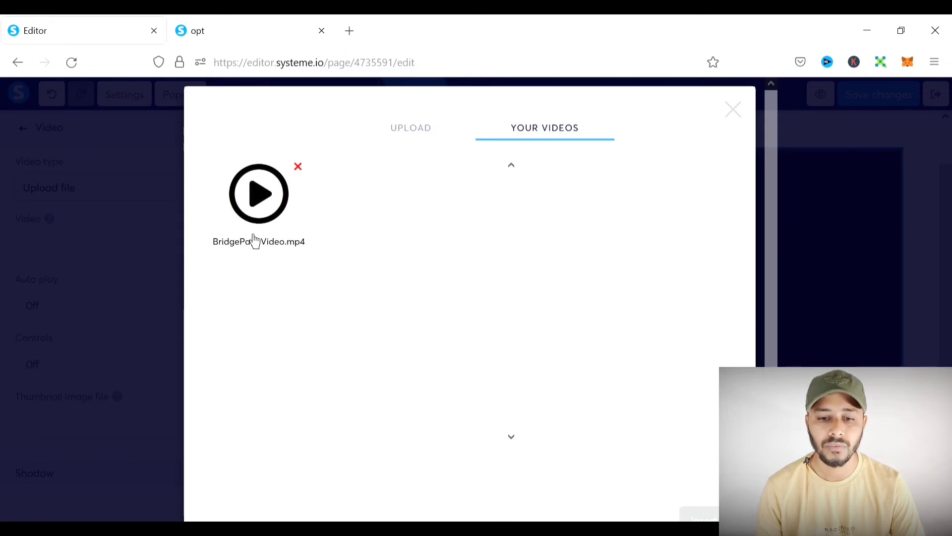
click(272, 209)
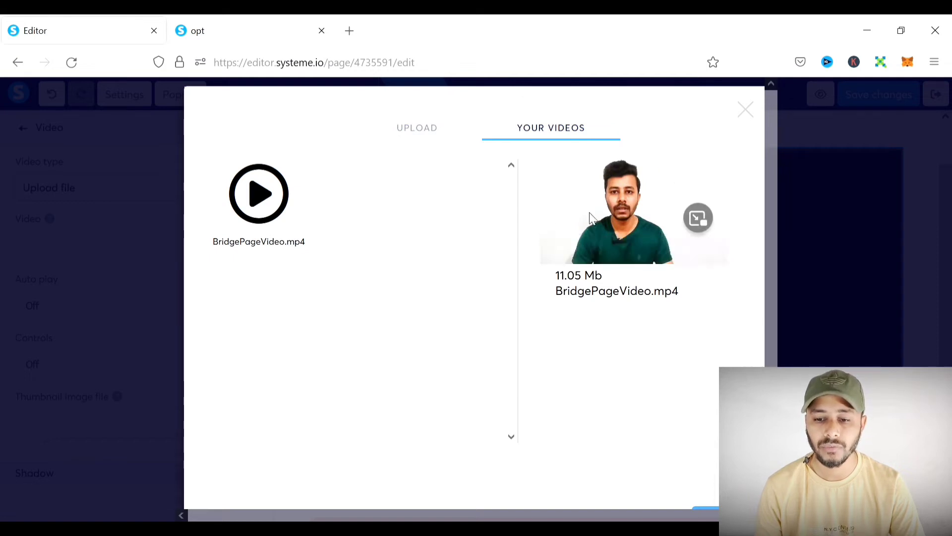
scroll(584, 231, down, 1)
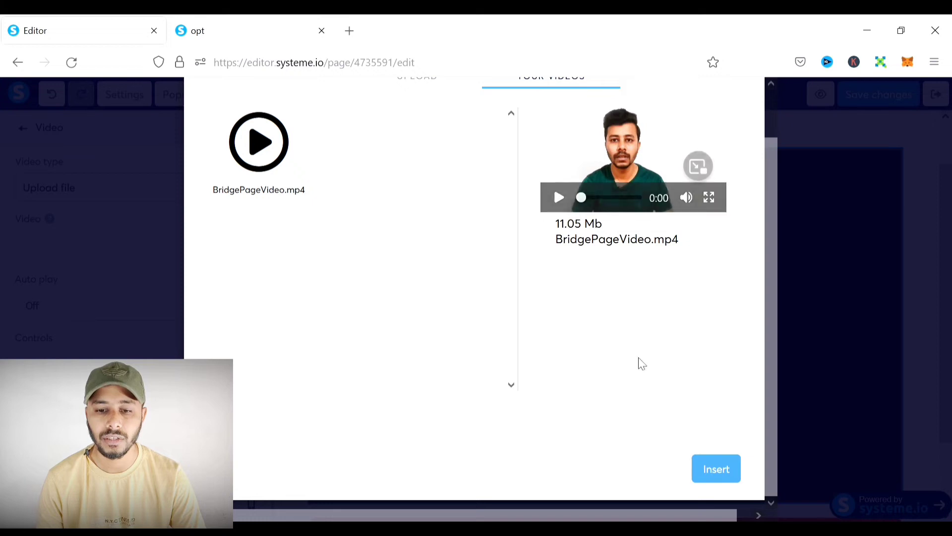
click(710, 467)
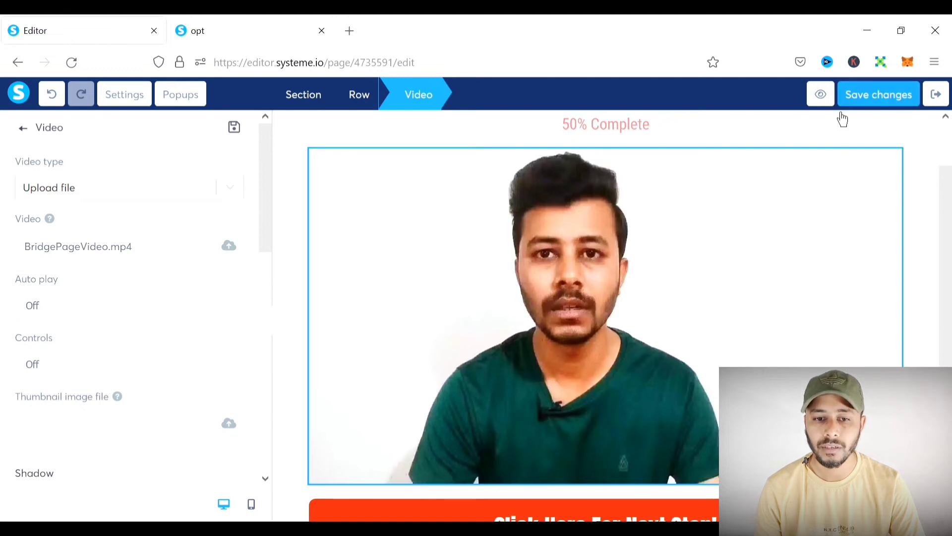
click(823, 98)
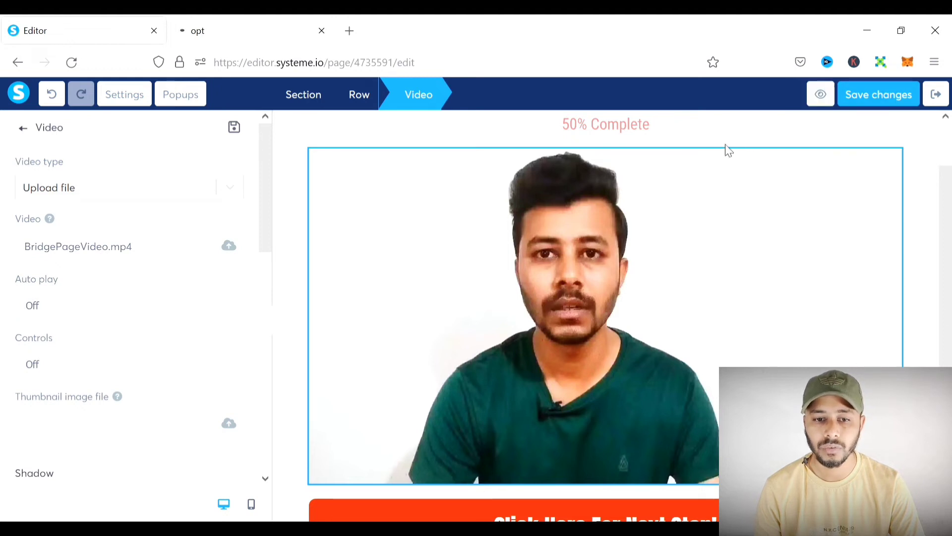
click(270, 38)
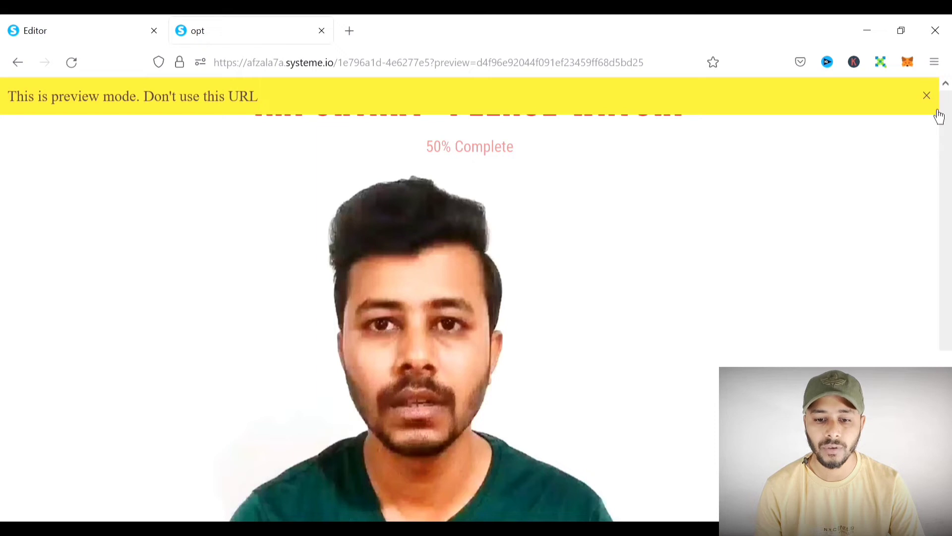
click(927, 95)
scroll(886, 171, down, 3)
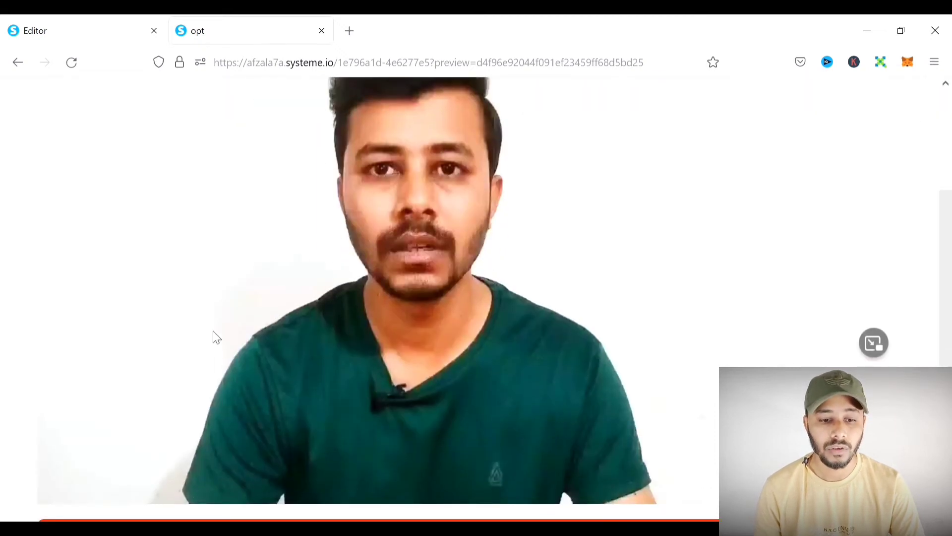
click(76, 33)
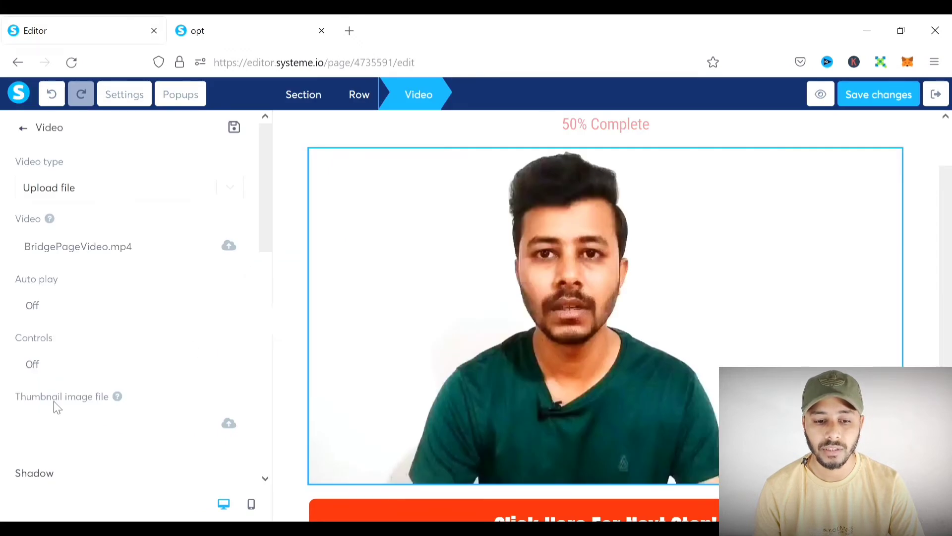
Toggle the video's Controls setting so it ends On, showing a play bar
click(36, 367)
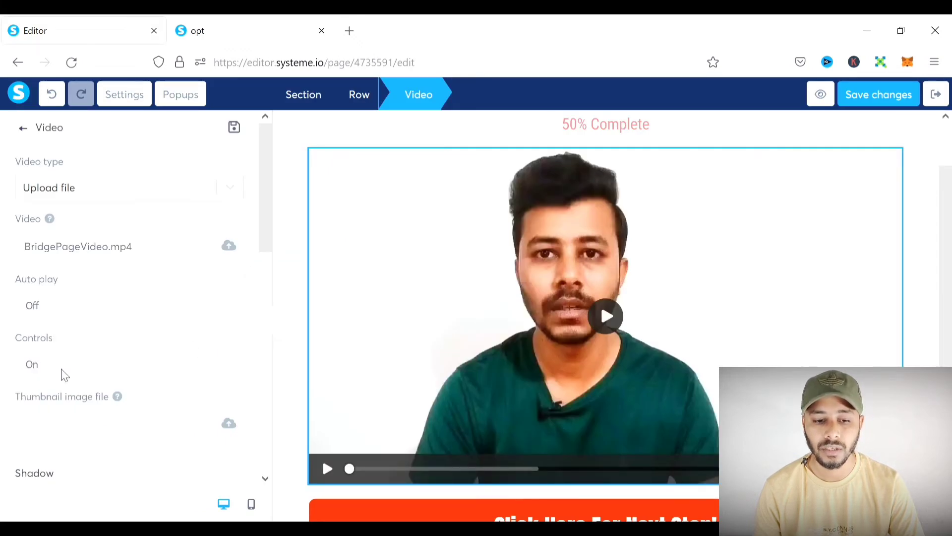
click(33, 365)
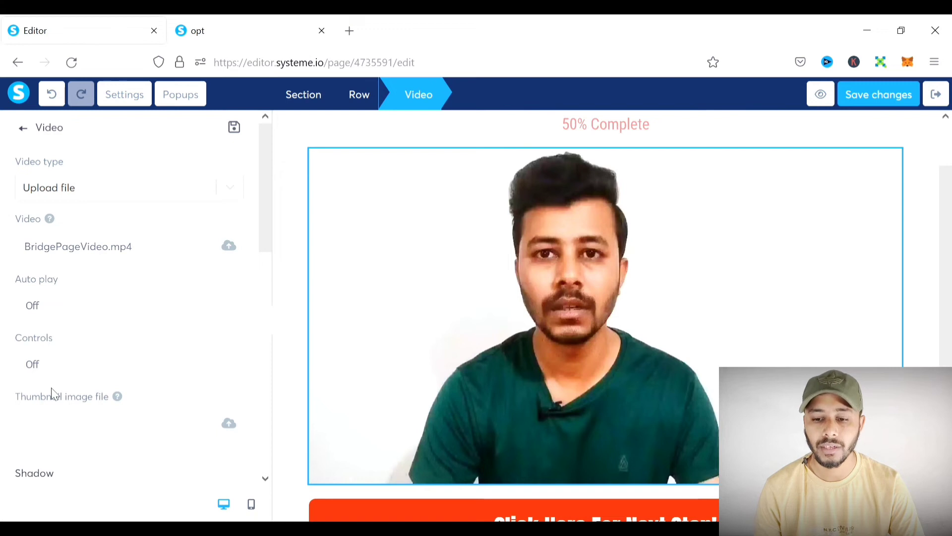
click(45, 371)
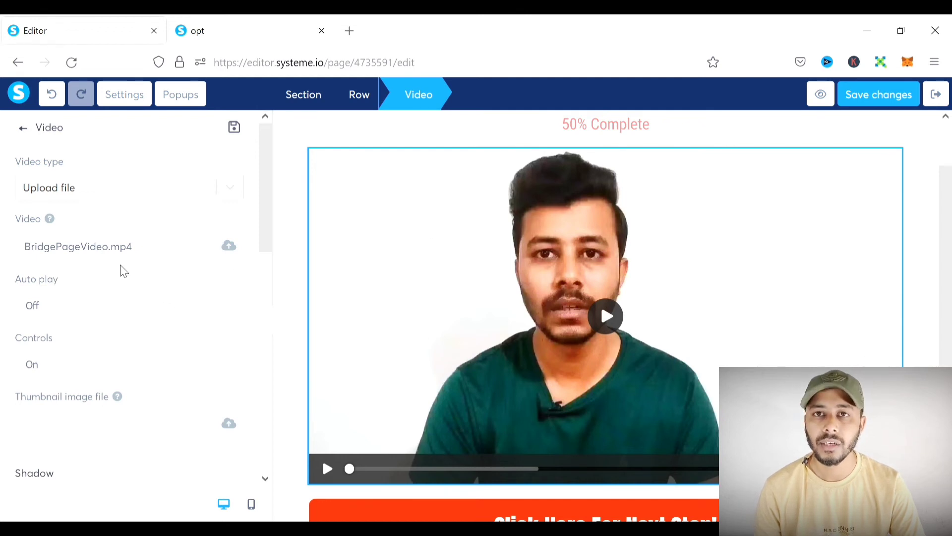
scroll(218, 275, down, 3)
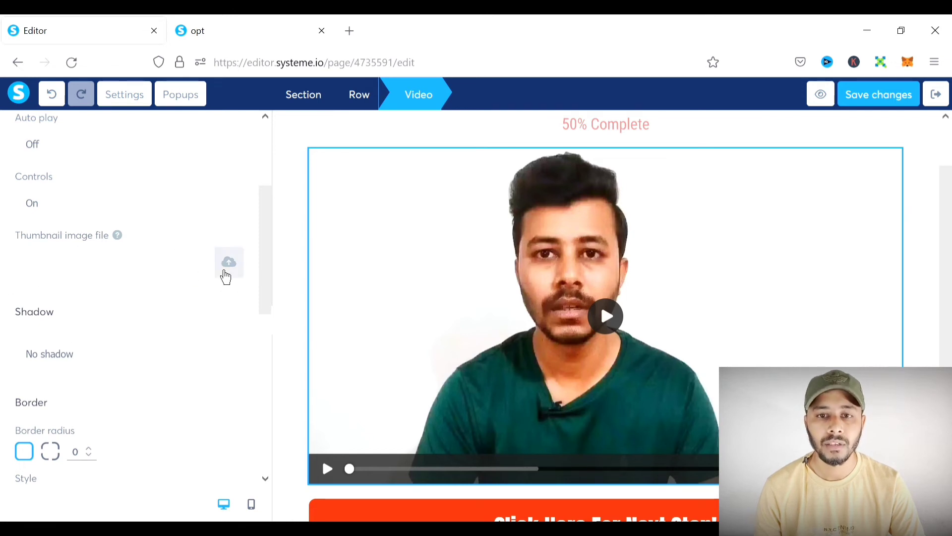
Insert HowToCreateAThankyouPageInSysteme.io.png from Your Images as the video thumbnail
click(228, 262)
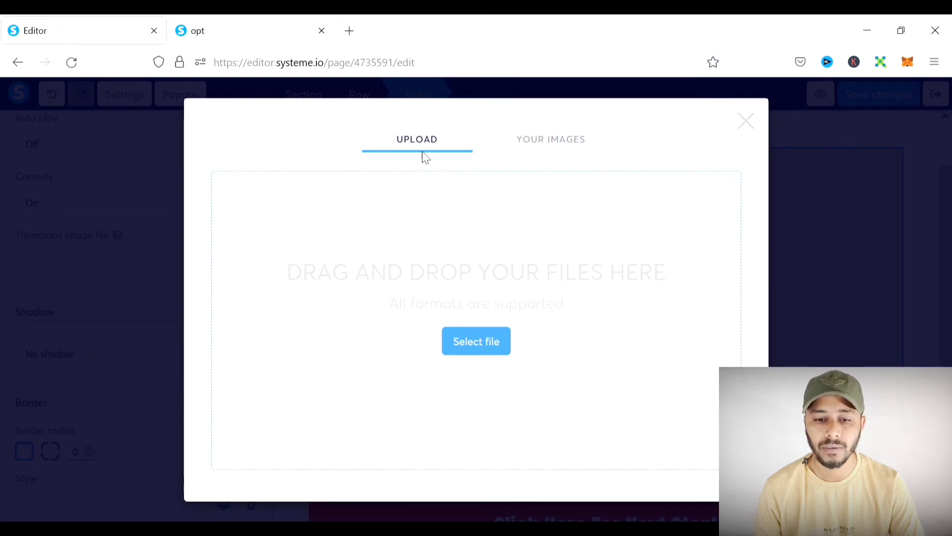
click(550, 139)
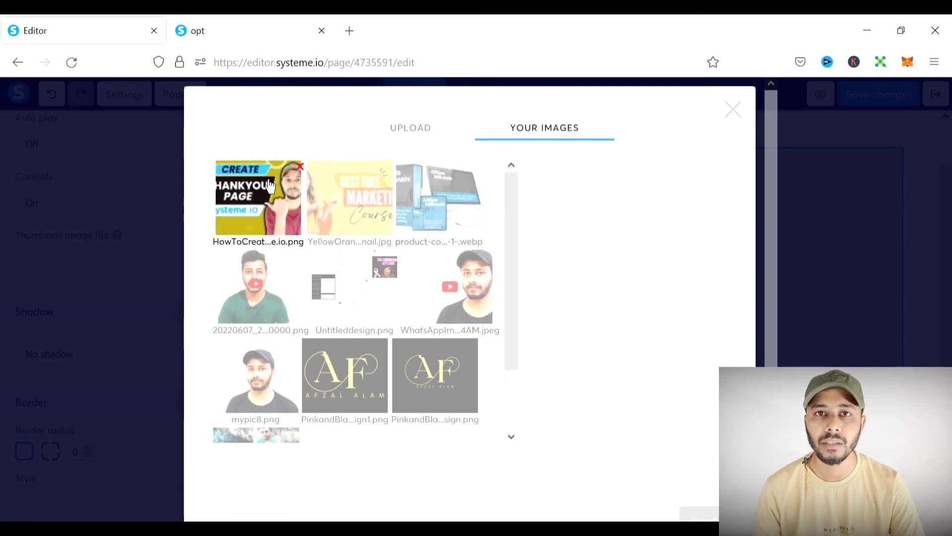
click(280, 212)
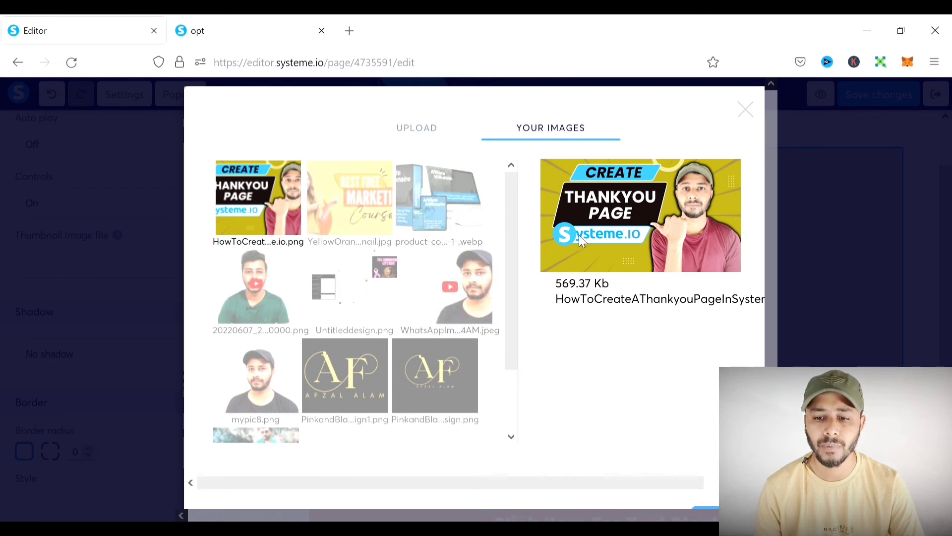
scroll(579, 234, down, 1)
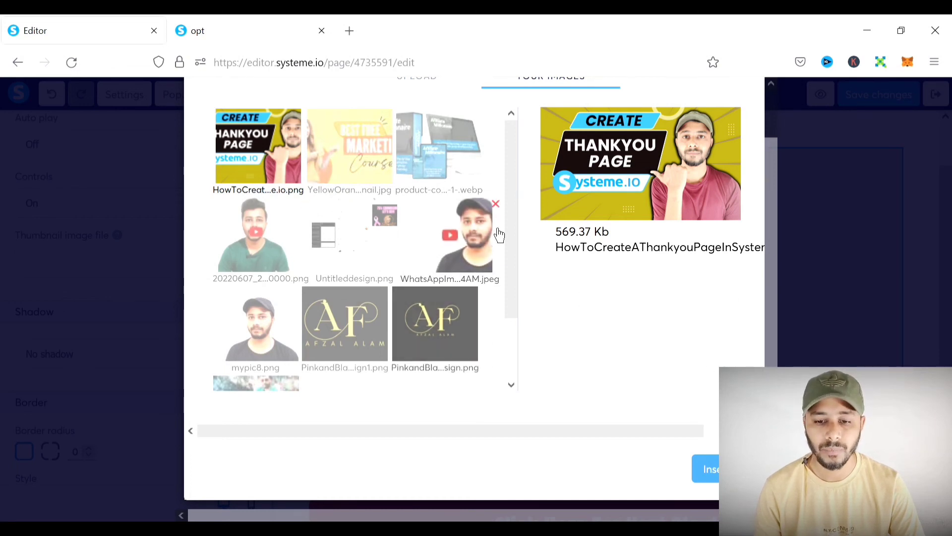
click(707, 469)
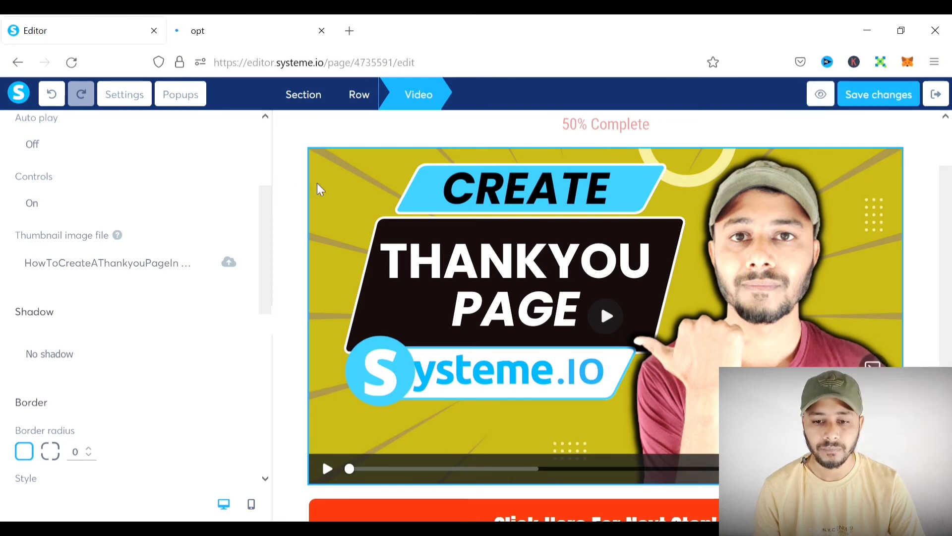
click(240, 42)
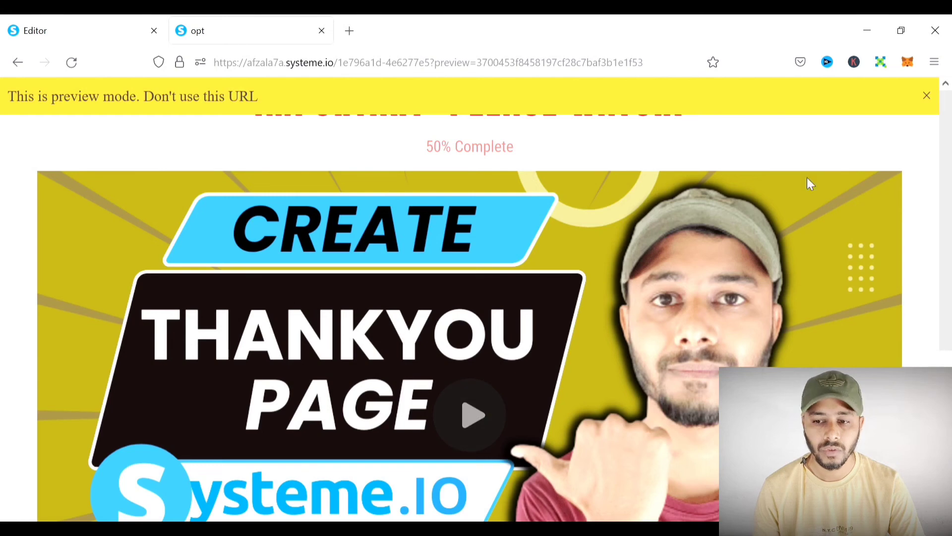
click(926, 95)
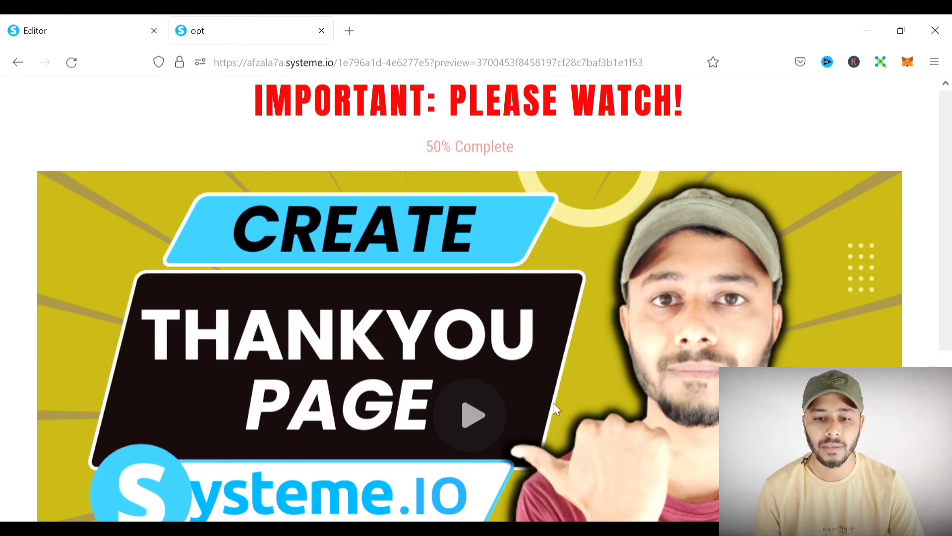
scroll(287, 399, down, 3)
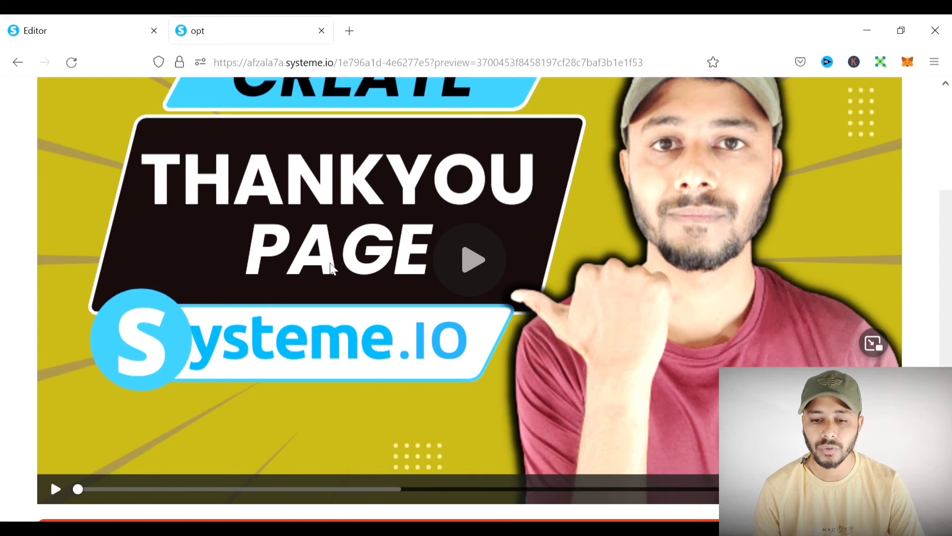
click(475, 260)
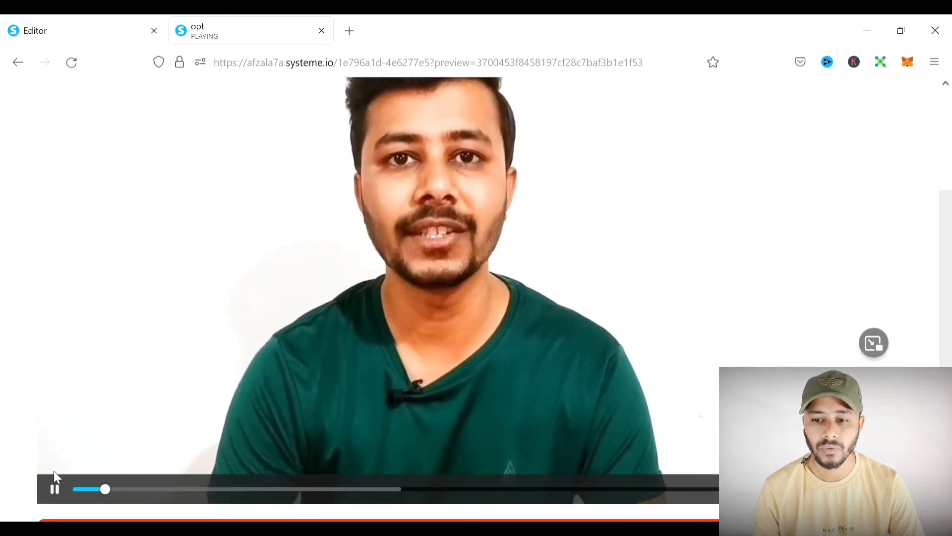
click(52, 489)
click(48, 30)
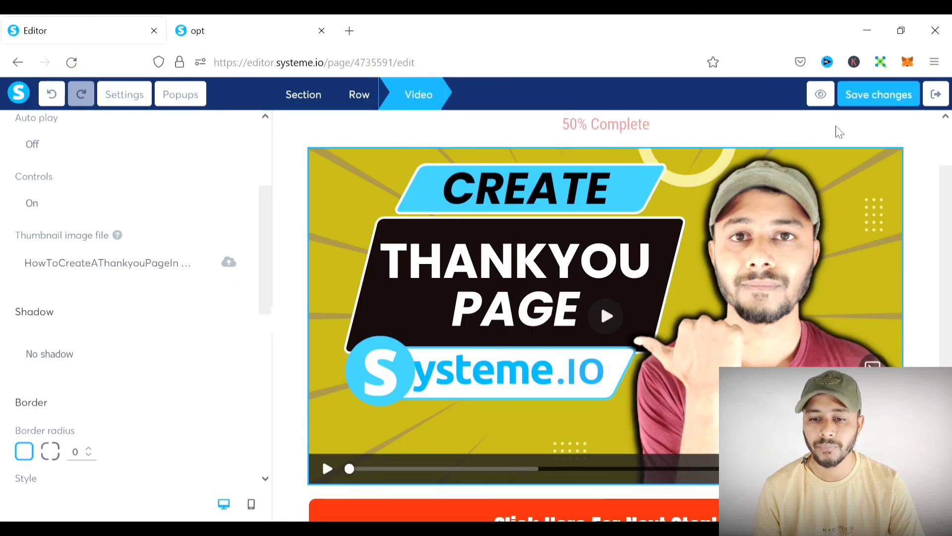
Save the page changes and return from Video settings to the Elements list
click(875, 115)
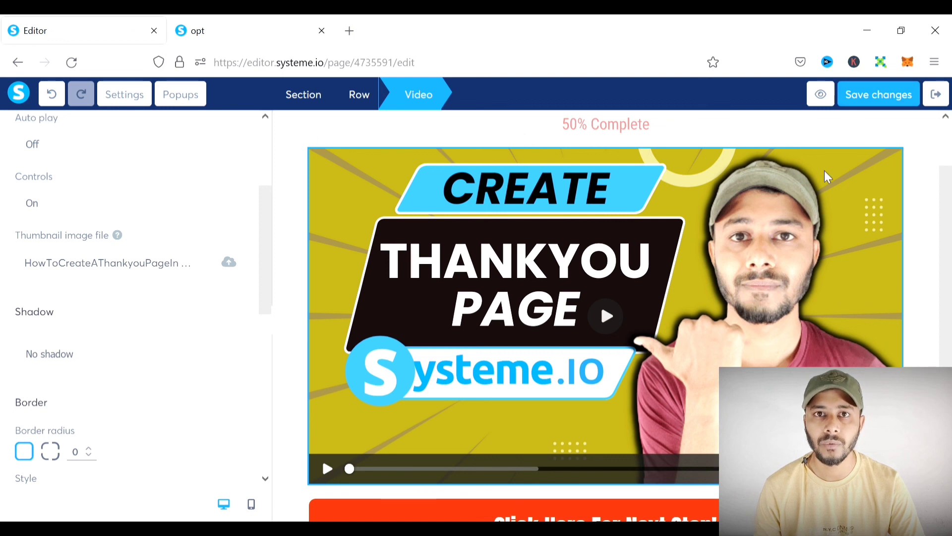
click(275, 135)
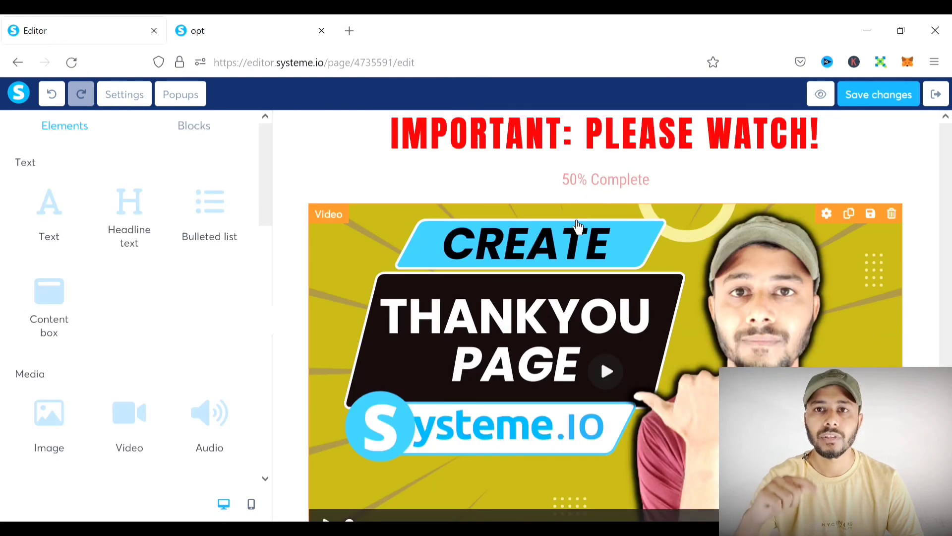